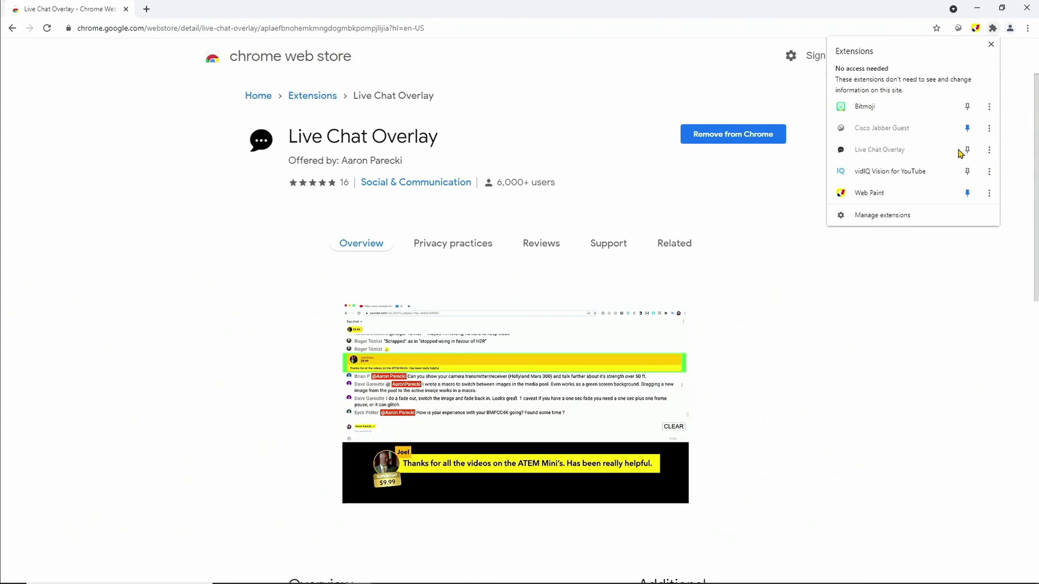
- Open the Live Chat Overlay extension's options from its actions menu
{"action": "left_click", "coordinate": [989, 150]}
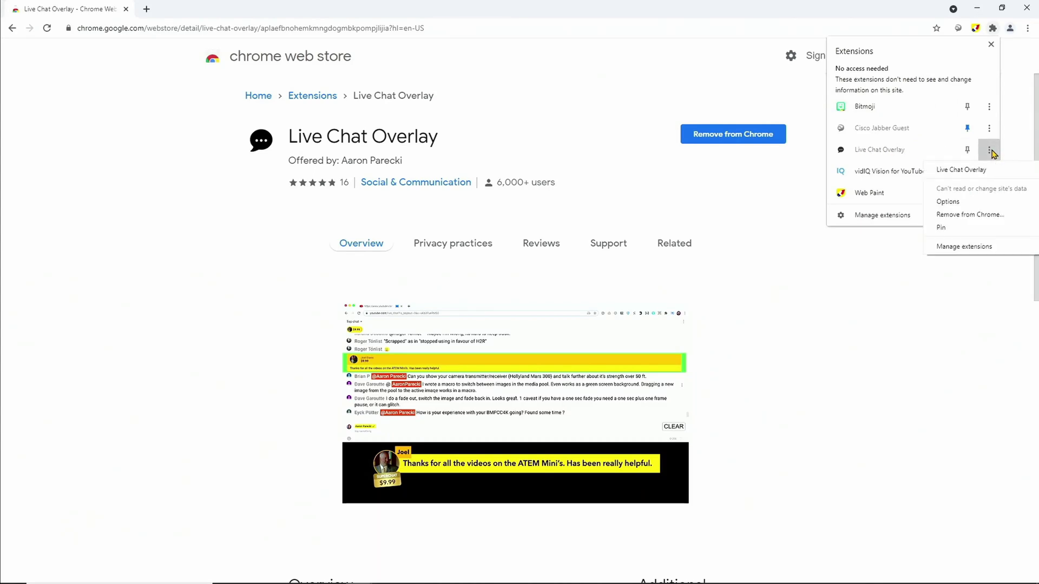
{"action": "left_click", "coordinate": [947, 202]}
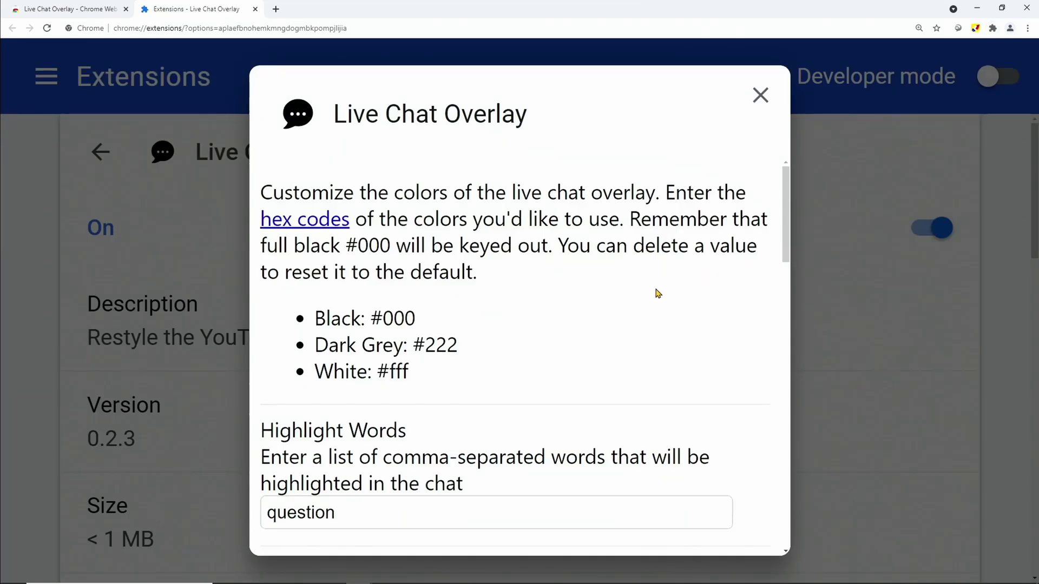
{"action": "scroll", "coordinate": [570, 307], "scroll_direction": "down", "scroll_amount": 2}
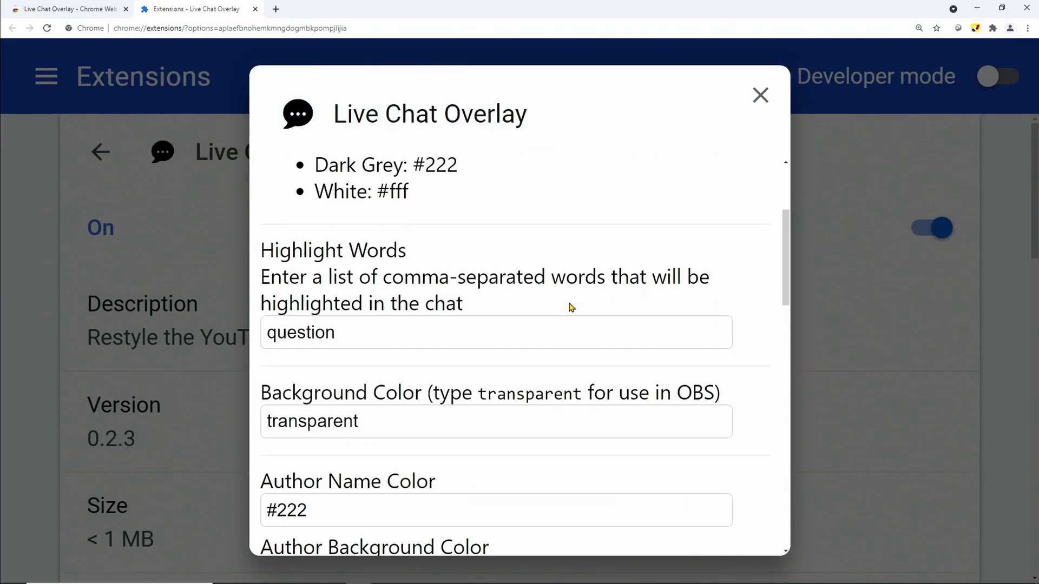
{"action": "scroll", "coordinate": [570, 307], "scroll_direction": "down", "scroll_amount": 2}
{"action": "scroll", "coordinate": [313, 300], "scroll_direction": "up", "scroll_amount": 1}
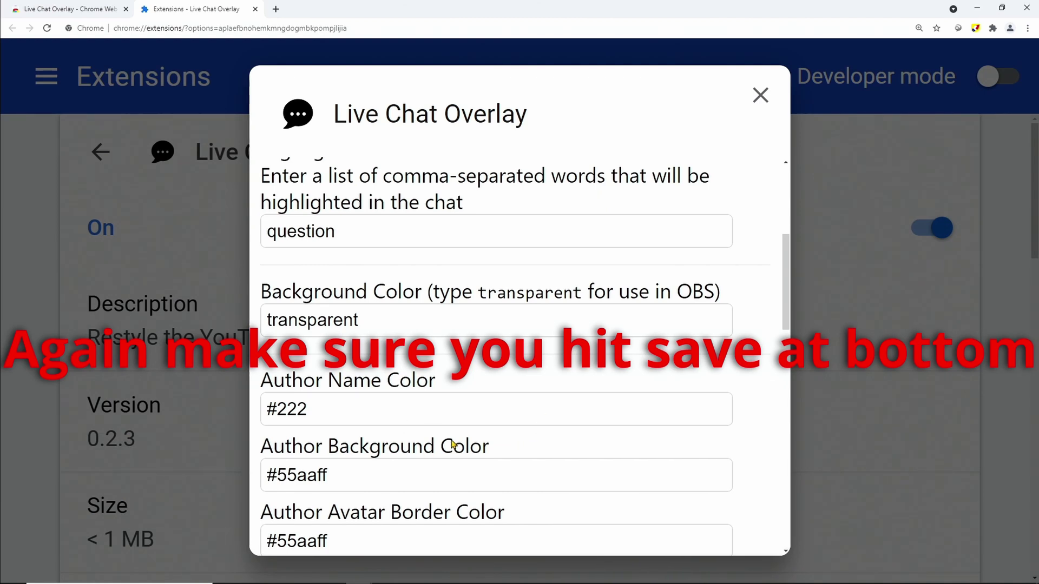
{"action": "scroll", "coordinate": [513, 359], "scroll_direction": "down", "scroll_amount": 2}
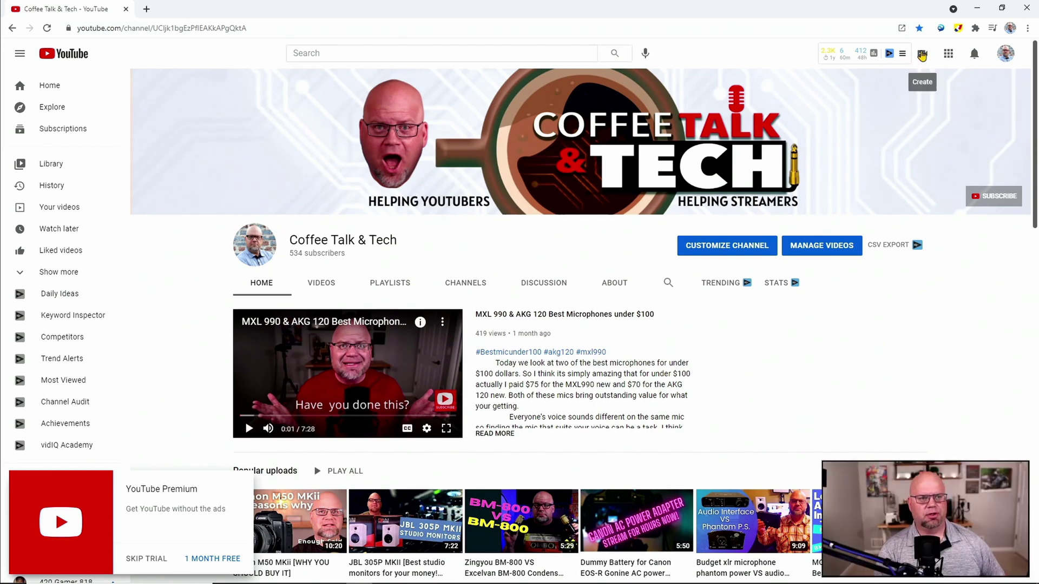
- Start a live stream via Create > Go live to reach YouTube Studio's streaming page
{"action": "left_click", "coordinate": [922, 56]}
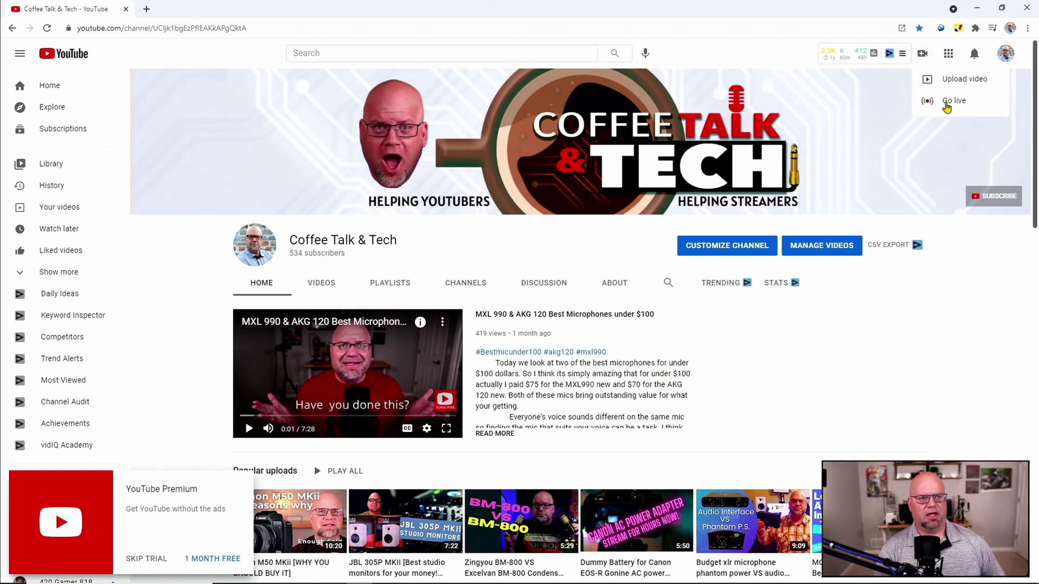
{"action": "left_click", "coordinate": [946, 107]}
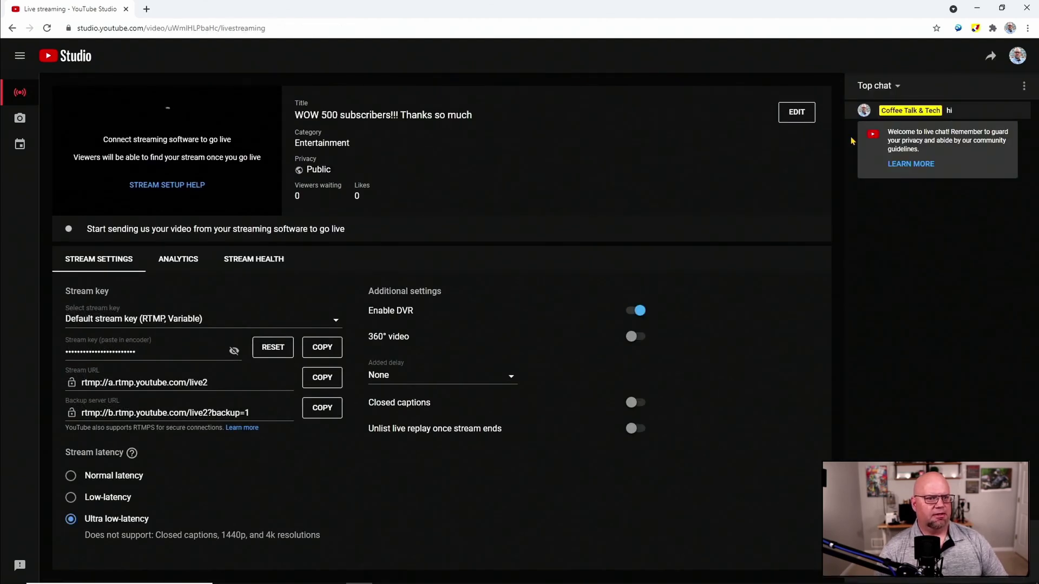
- Pop the live chat out into its own window and move it toward the middle
{"action": "left_click", "coordinate": [1023, 87]}
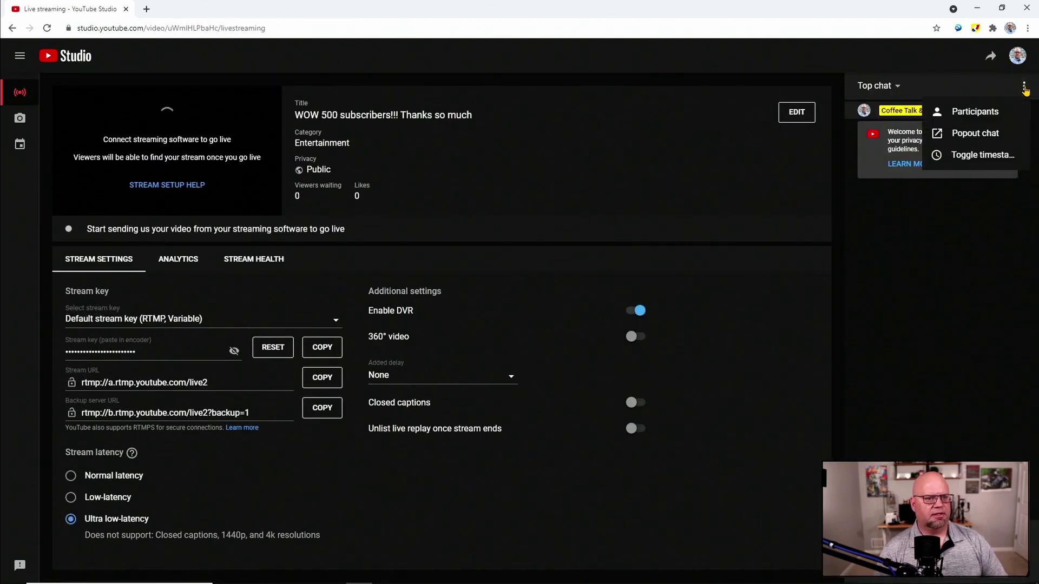
{"action": "left_click", "coordinate": [972, 135]}
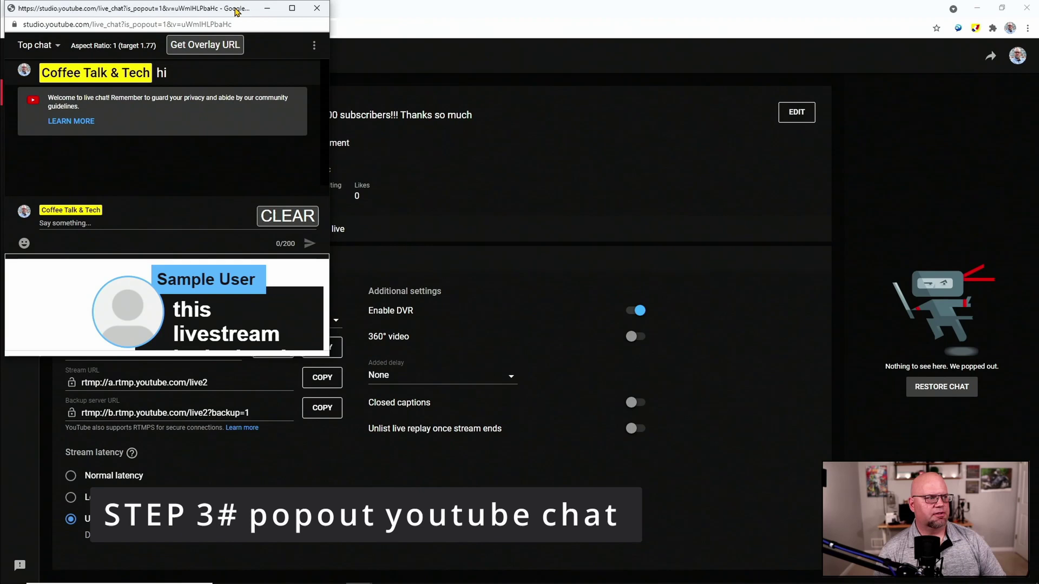
{"action": "left_click_drag", "start_coordinate": [236, 11], "coordinate": [452, 81]}
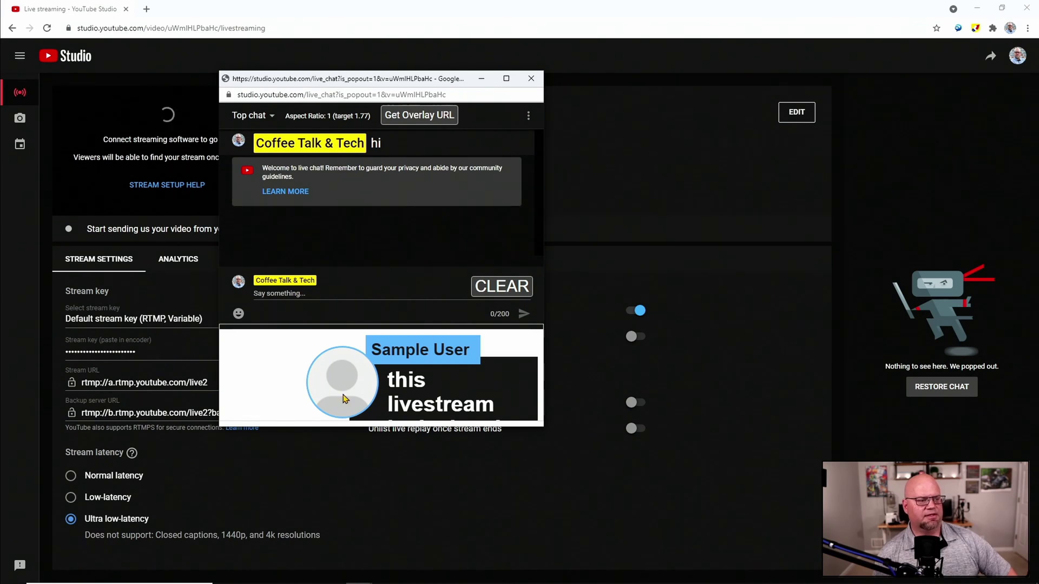
- Send a 'hi' chat message, feature it on the overlay, and maximize the popout window
{"action": "left_click", "coordinate": [337, 295]}
{"action": "type", "text": "hi"}
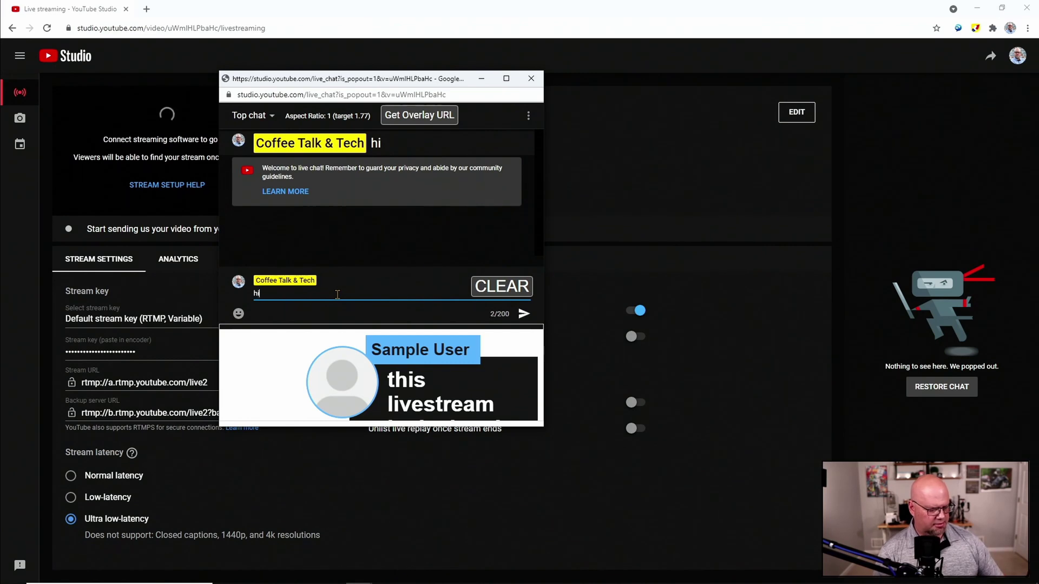
{"action": "key", "text": "Return"}
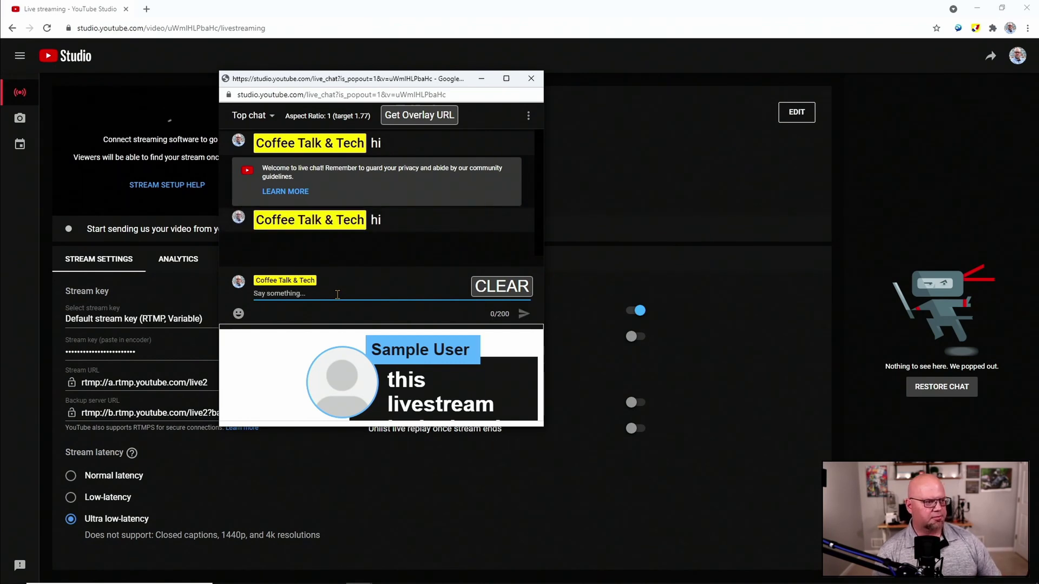
{"action": "left_click", "coordinate": [362, 227]}
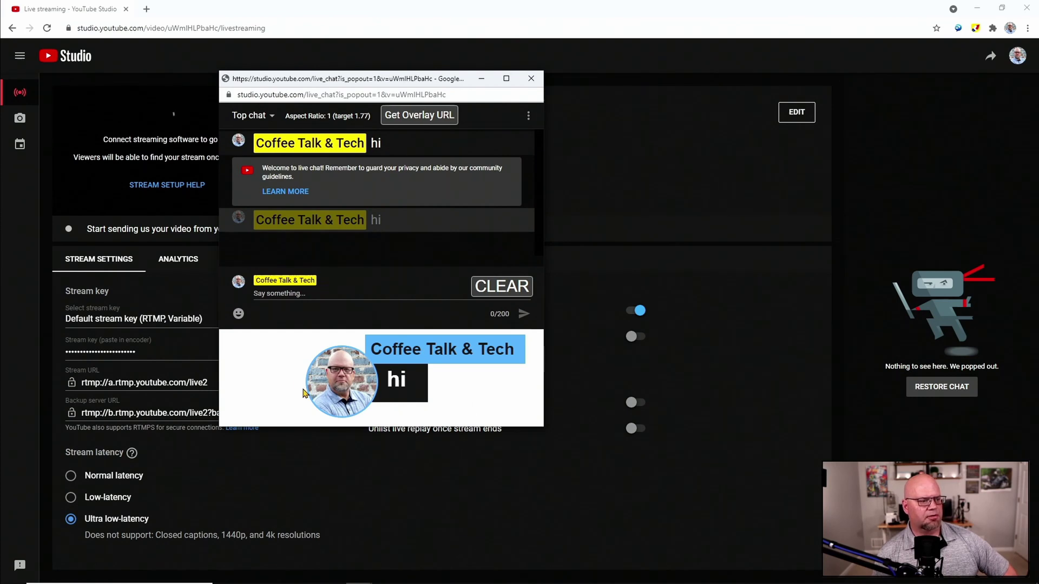
{"action": "left_click_drag", "start_coordinate": [508, 81], "coordinate": [305, 25]}
{"action": "left_click", "coordinate": [303, 24]}
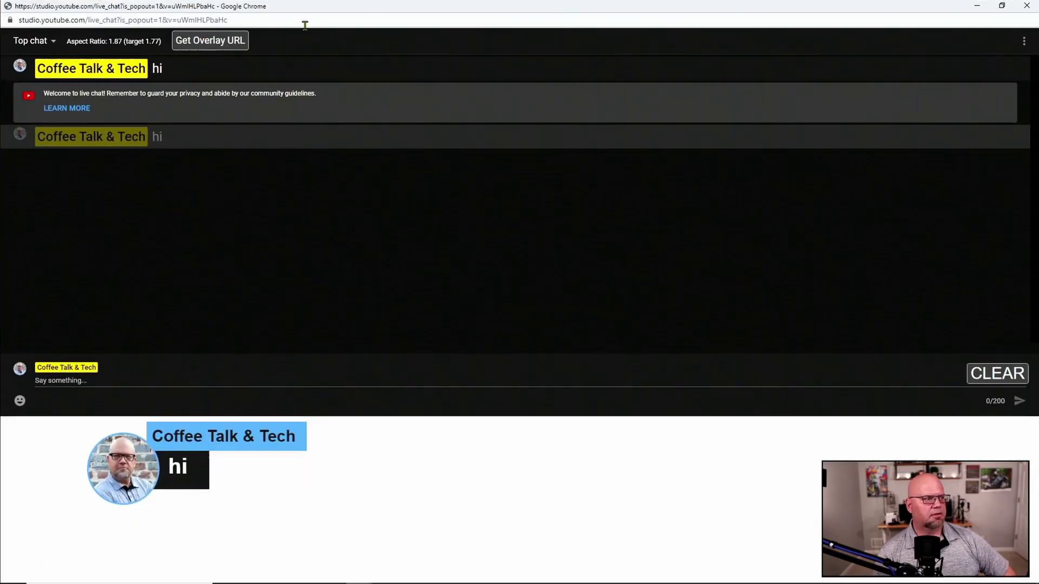
- Generate the chat overlay URL and select its text
{"action": "left_click", "coordinate": [222, 43]}
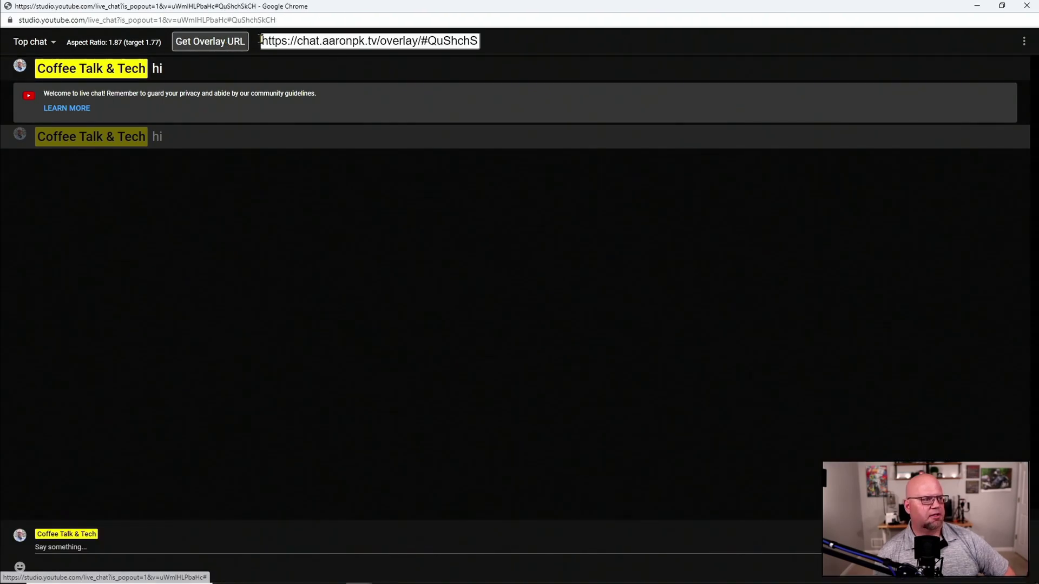
{"action": "left_click_drag", "start_coordinate": [261, 41], "coordinate": [516, 46]}
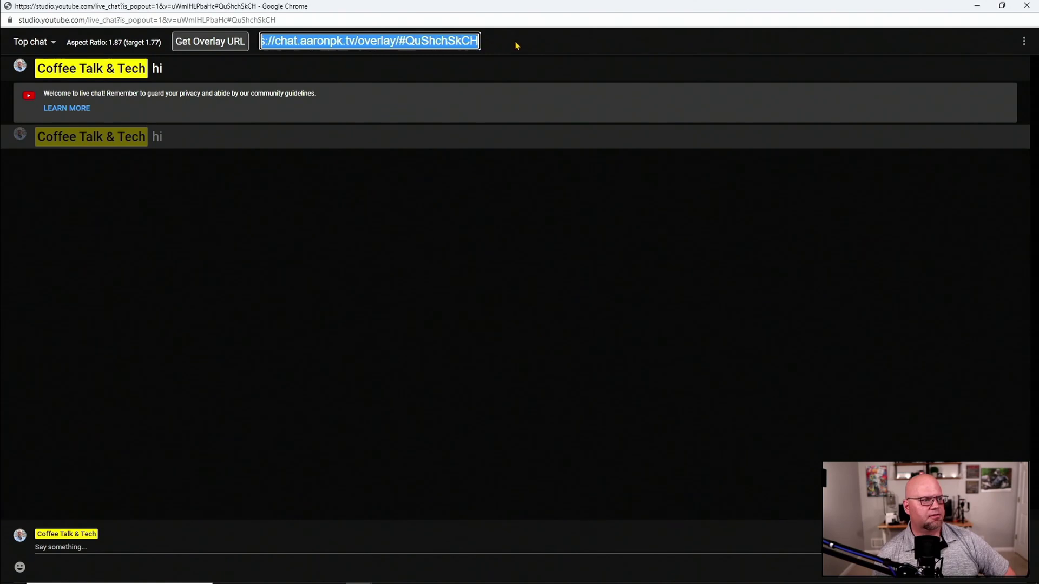
{"action": "right_click", "coordinate": [447, 42]}
{"action": "left_click", "coordinate": [468, 46]}
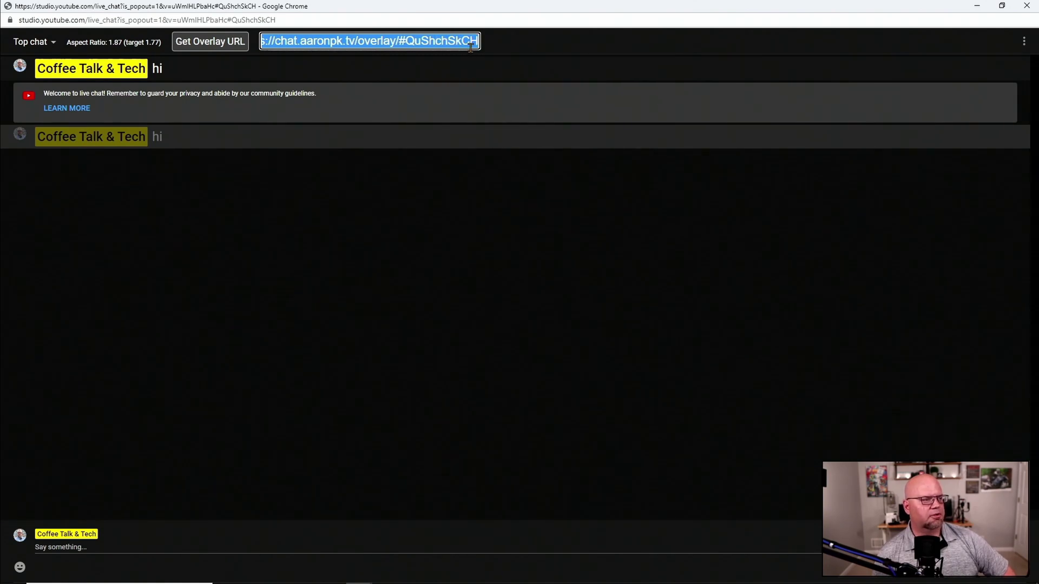
{"action": "mouse_move", "coordinate": [209, 42]}
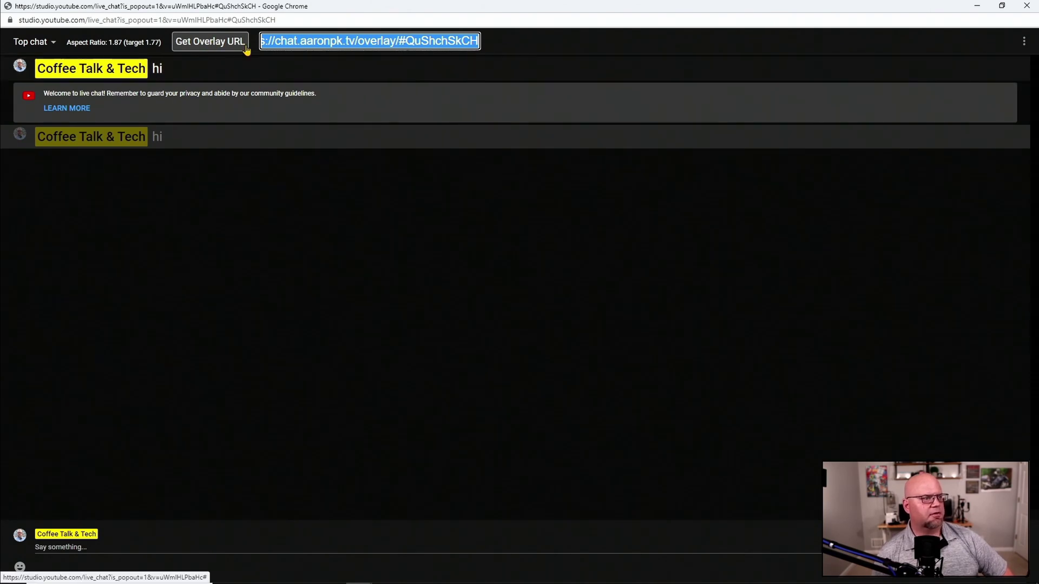
- Open the selected chat.aaronpk.tv overlay URL in a new tab
{"action": "right_click", "coordinate": [286, 47]}
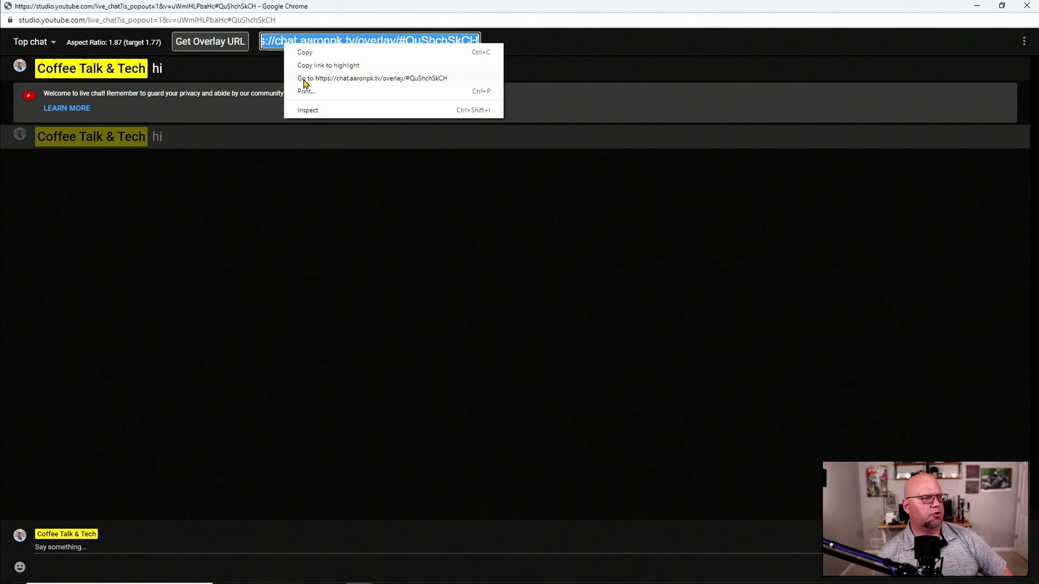
{"action": "left_click", "coordinate": [360, 79]}
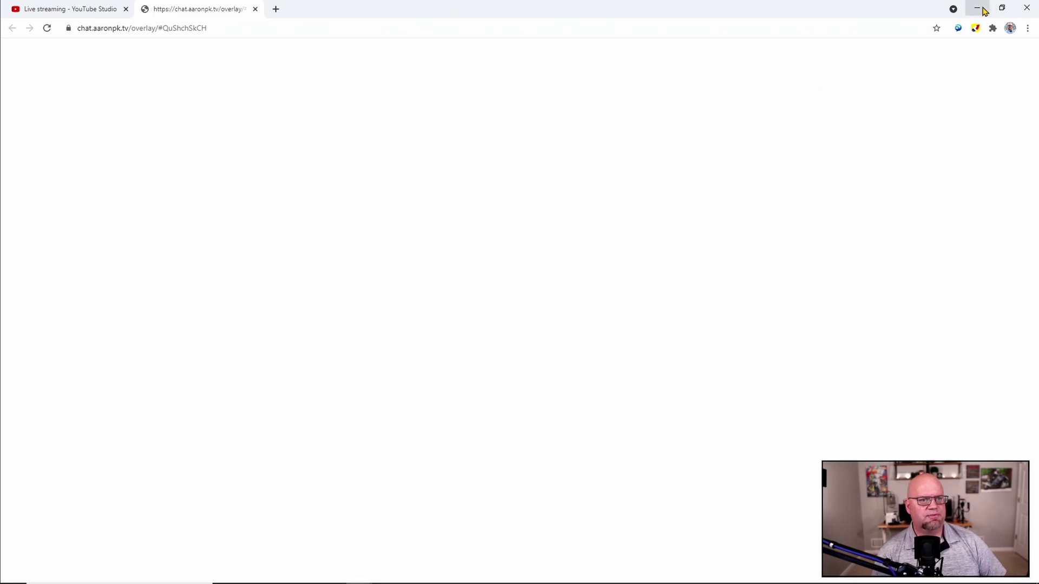
- Add a new Browser source named 'chat' to the OBS scene
{"action": "left_click", "coordinate": [978, 8]}
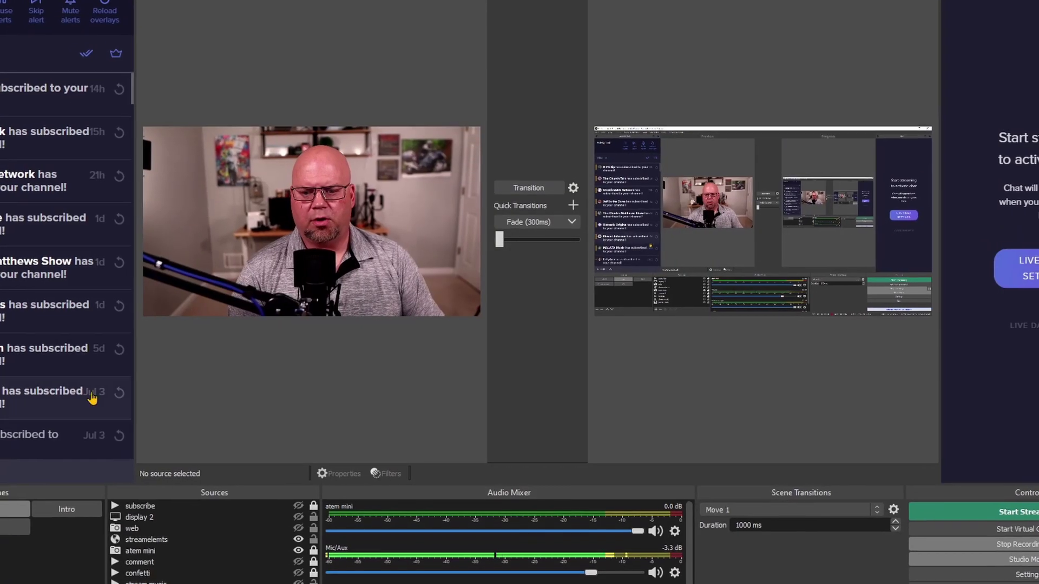
{"action": "left_click", "coordinate": [187, 562]}
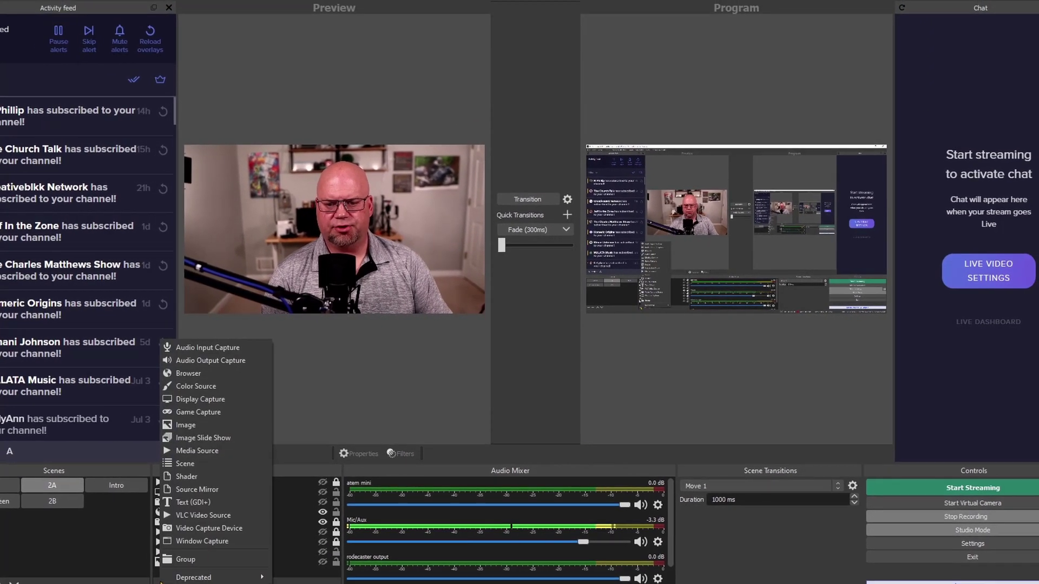
{"action": "left_click", "coordinate": [214, 368]}
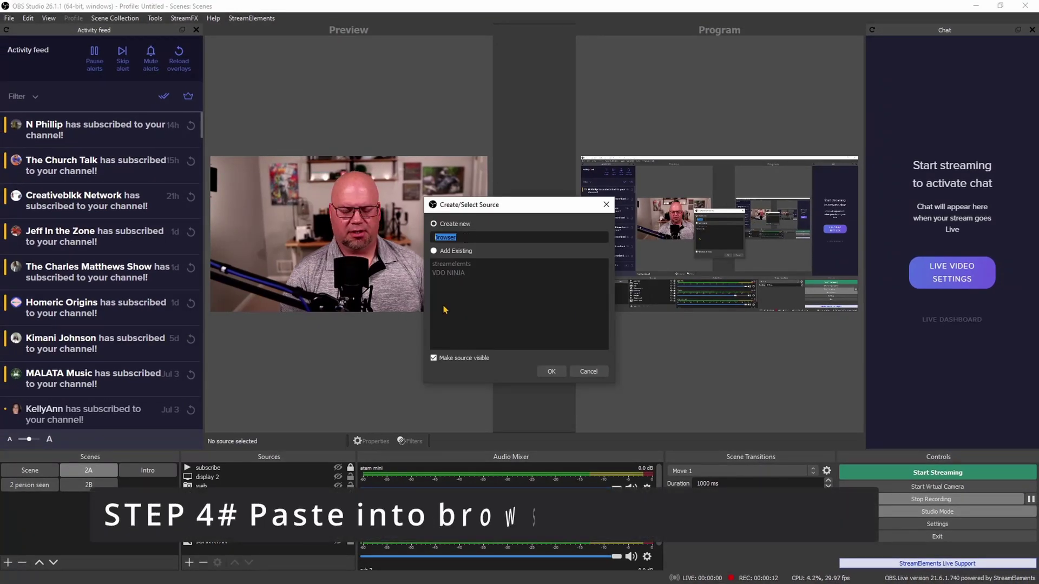
{"action": "type", "text": "chat"}
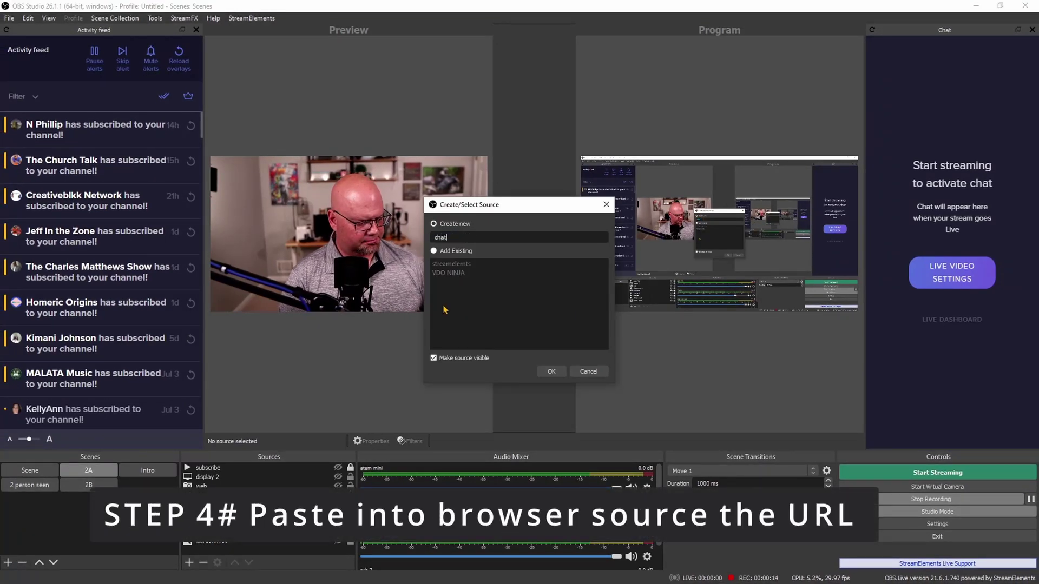
{"action": "left_click", "coordinate": [551, 372]}
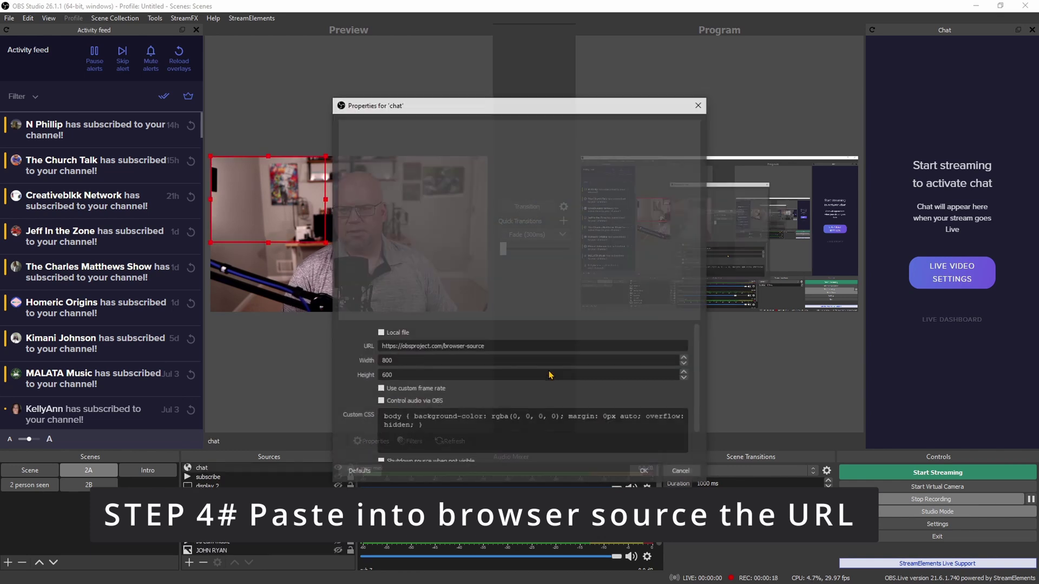
- Paste the overlay URL into the source and apply its 1920 by 1080 browser settings
{"action": "left_click_drag", "start_coordinate": [496, 342], "coordinate": [422, 346]}
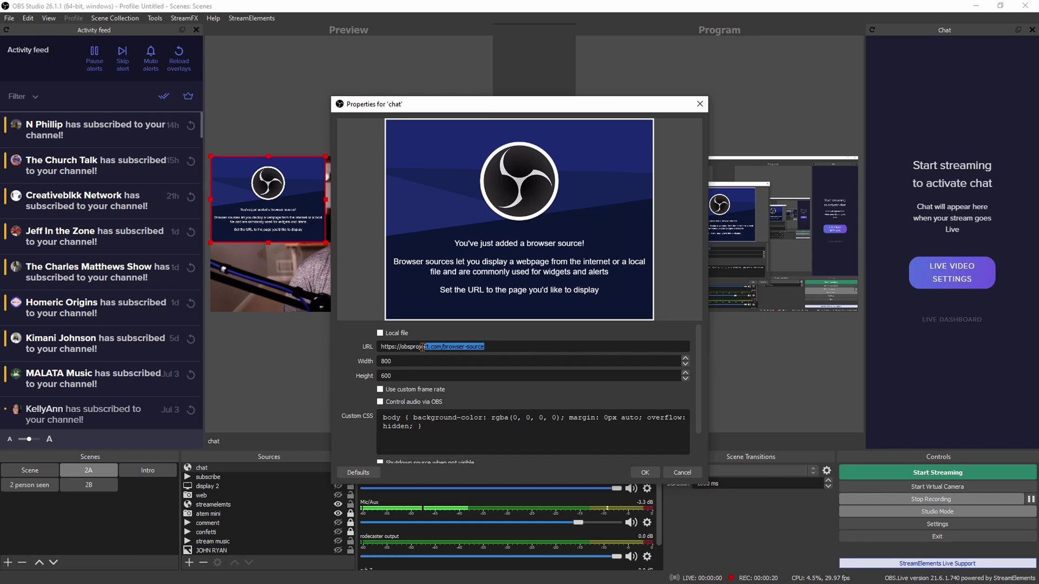
{"action": "right_click", "coordinate": [387, 346]}
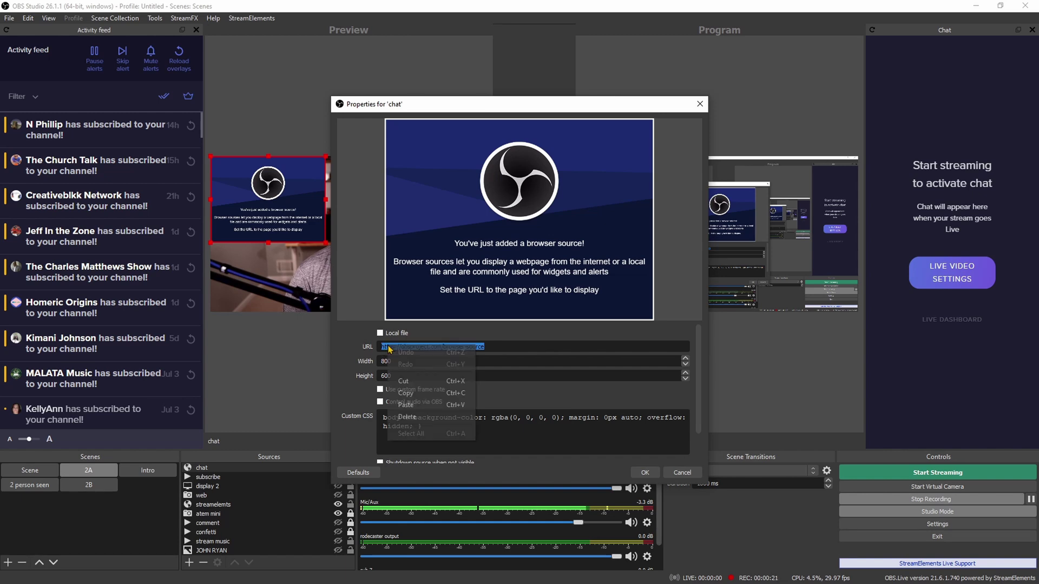
{"action": "left_click", "coordinate": [412, 406]}
{"action": "left_click", "coordinate": [400, 376]}
{"action": "type", "text": "1080"}
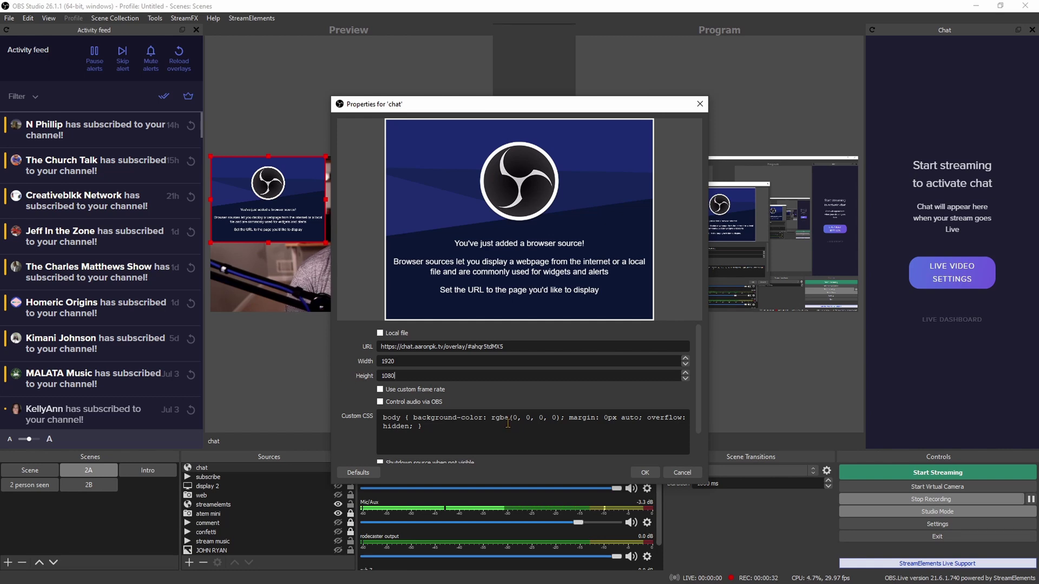
{"action": "left_click", "coordinate": [645, 474]}
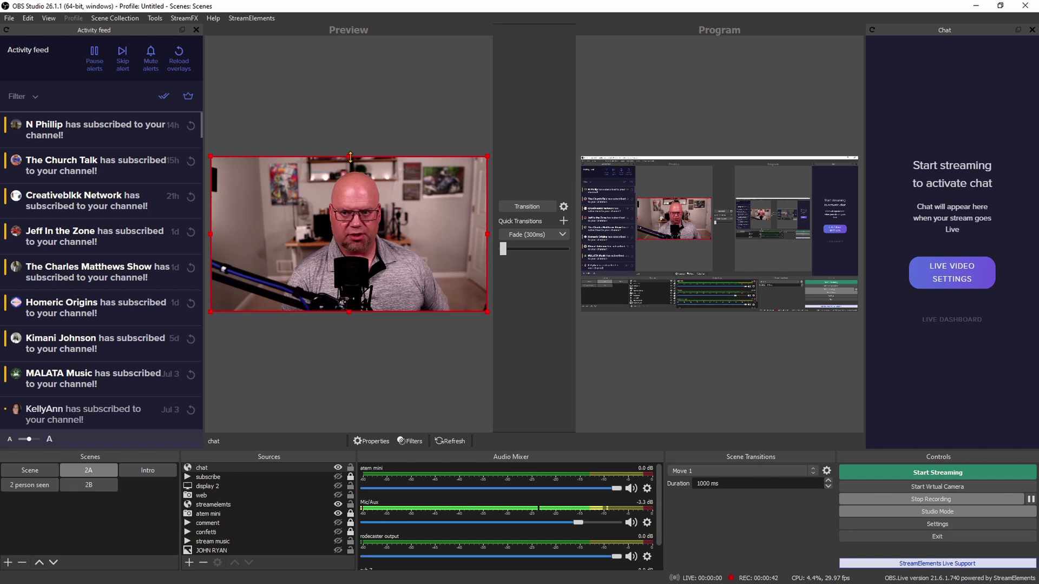
- Crop the chat source's top edge down to the lower band and deselect it
{"action": "left_click_drag", "start_coordinate": [349, 157], "coordinate": [341, 237]}
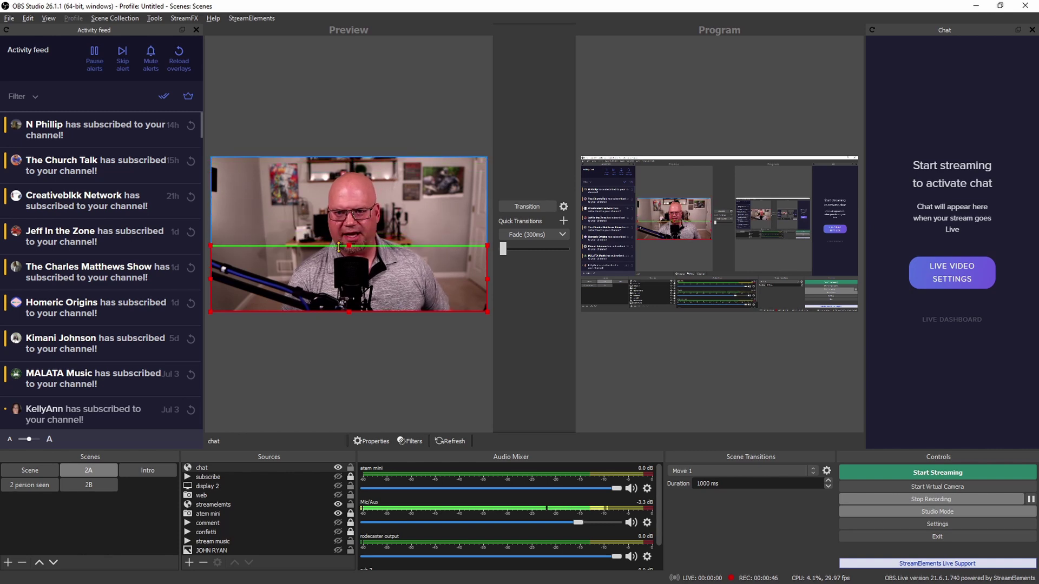
{"action": "left_click_drag", "start_coordinate": [341, 237], "coordinate": [337, 259]}
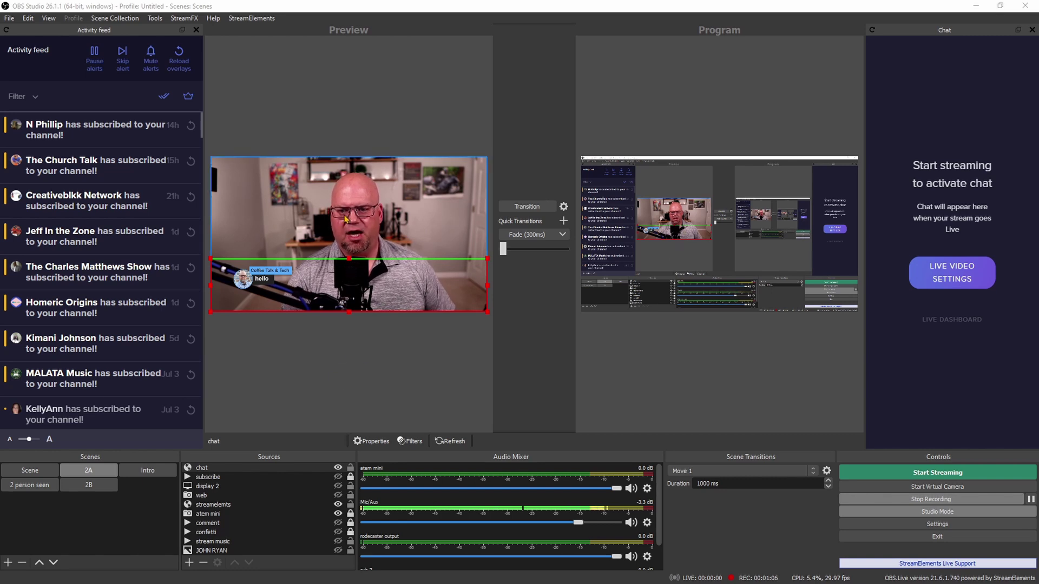
{"action": "right_click", "coordinate": [343, 134]}
{"action": "left_click", "coordinate": [364, 156]}
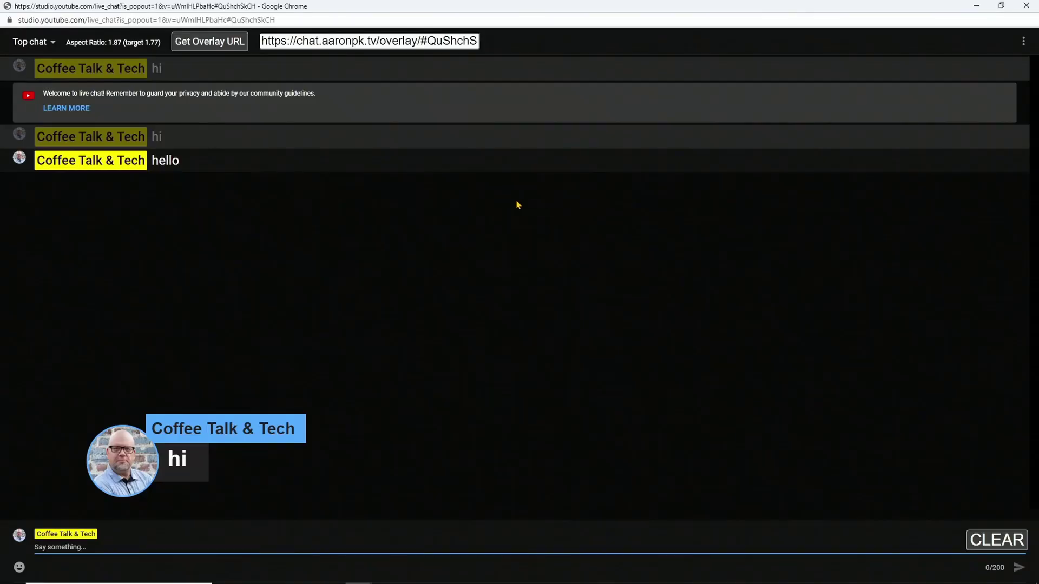
- Feature the 'hello' message on the overlay, then clear it
{"action": "left_click", "coordinate": [188, 164]}
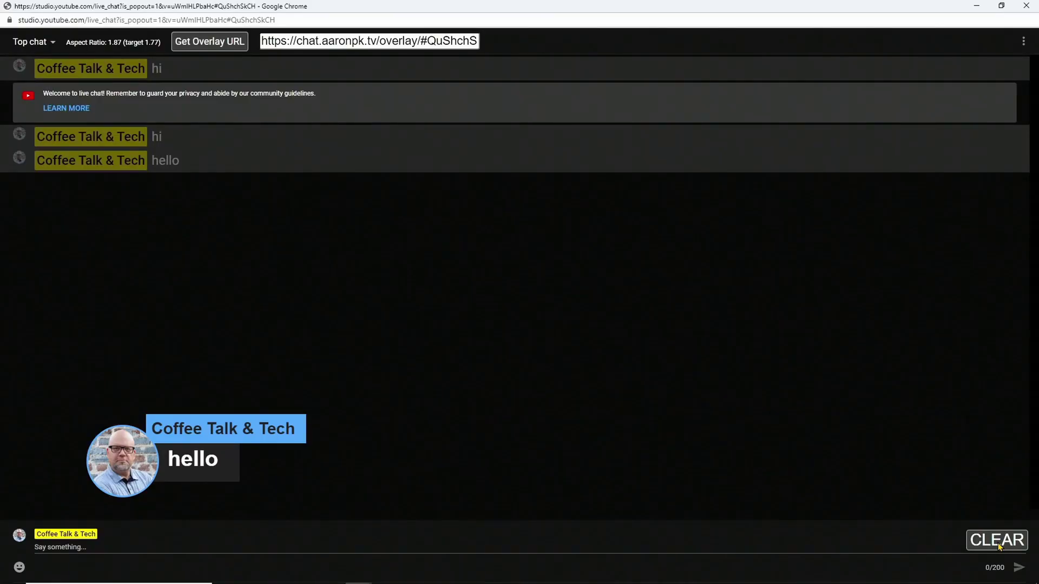
{"action": "left_click", "coordinate": [996, 542]}
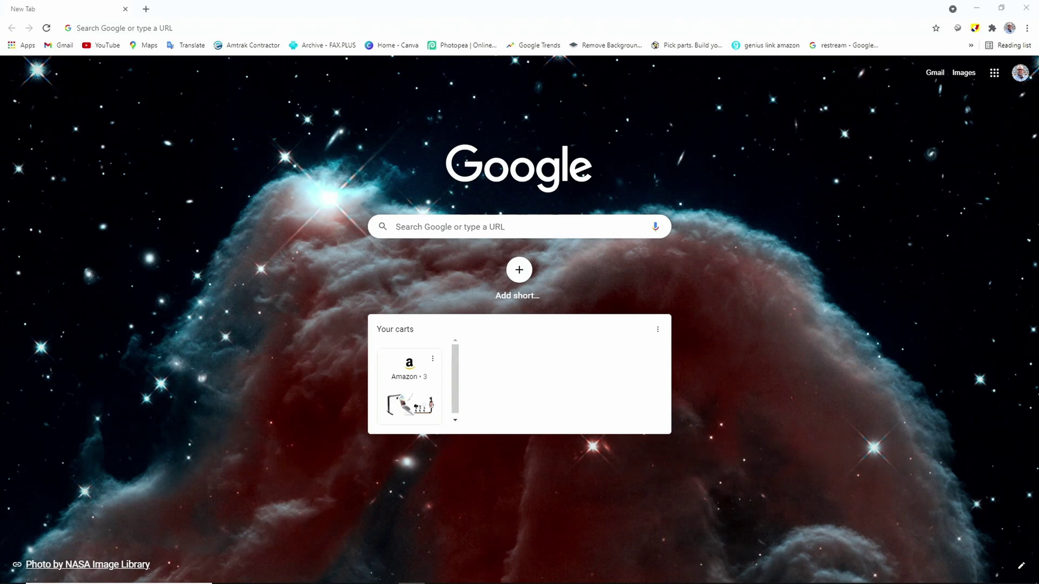
- Open the Live Chat Overlay options from Chrome's extensions list
{"action": "left_click", "coordinate": [992, 29]}
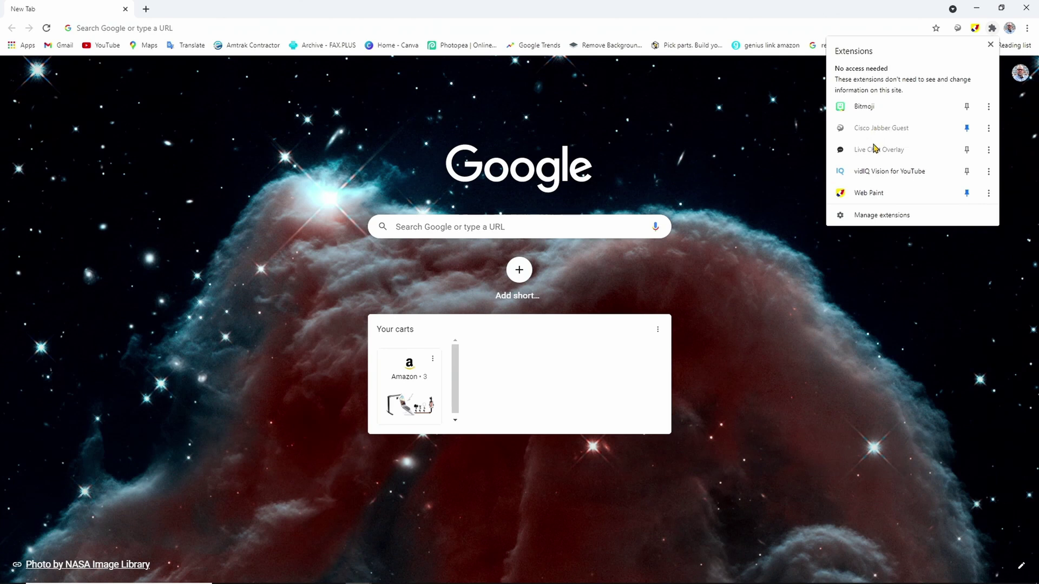
{"action": "left_click", "coordinate": [988, 150]}
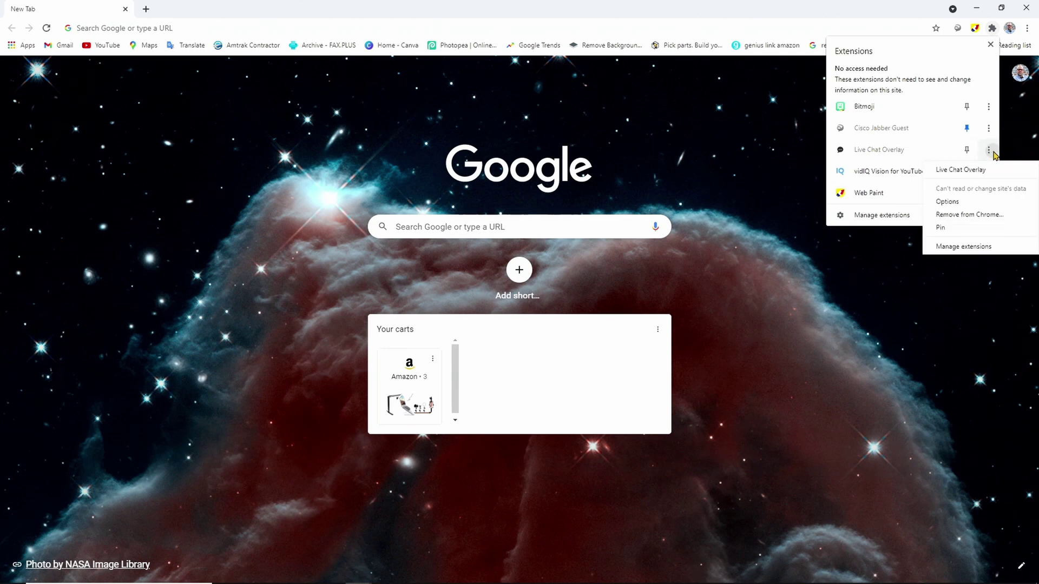
{"action": "left_click", "coordinate": [948, 202]}
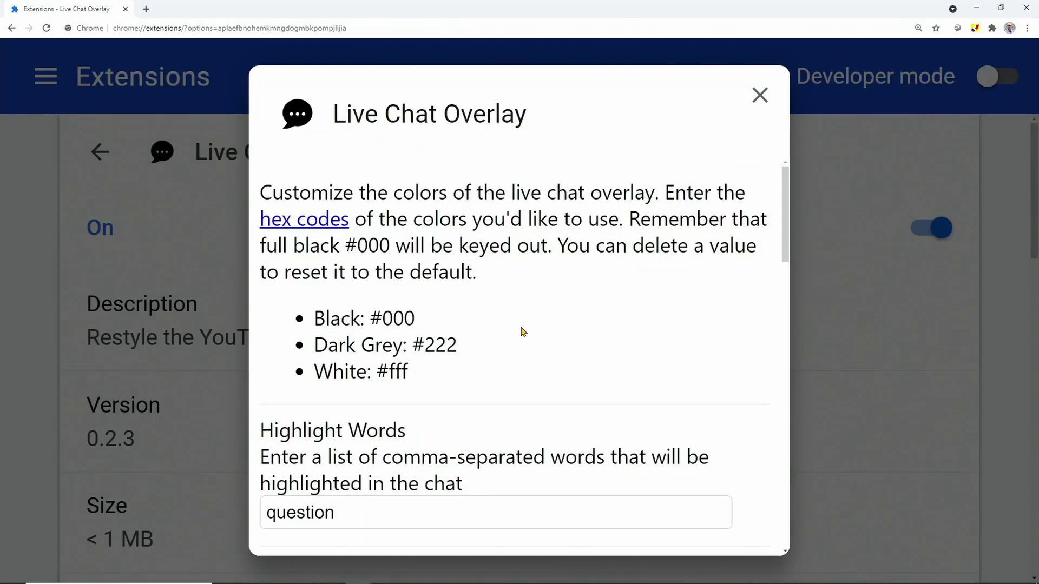
{"action": "scroll", "coordinate": [522, 332], "scroll_direction": "down", "scroll_amount": 1}
{"action": "scroll", "coordinate": [503, 341], "scroll_direction": "down", "scroll_amount": 2}
{"action": "scroll", "coordinate": [497, 343], "scroll_direction": "down", "scroll_amount": 2}
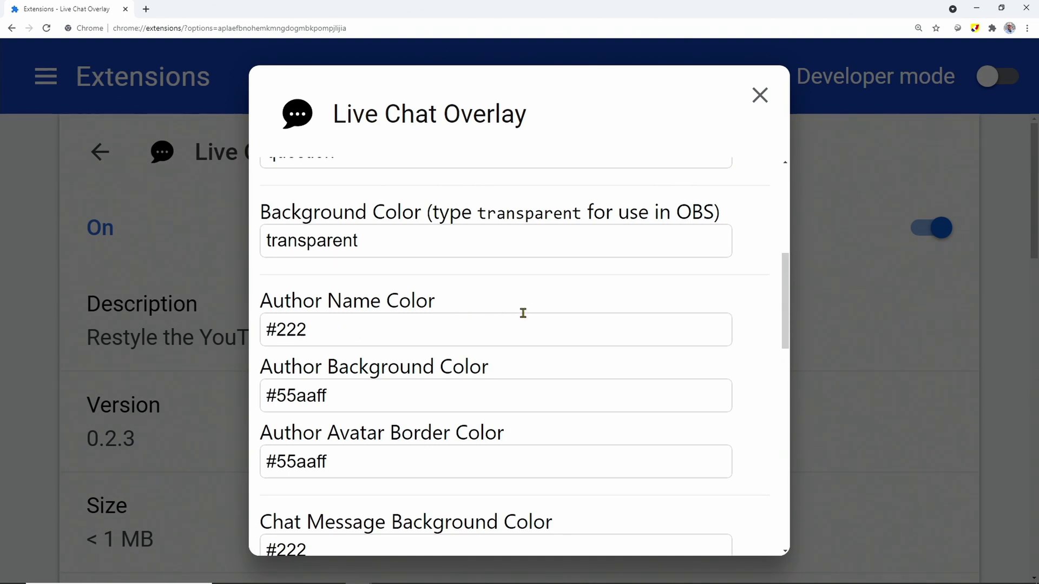
{"action": "scroll", "coordinate": [574, 359], "scroll_direction": "down", "scroll_amount": 2}
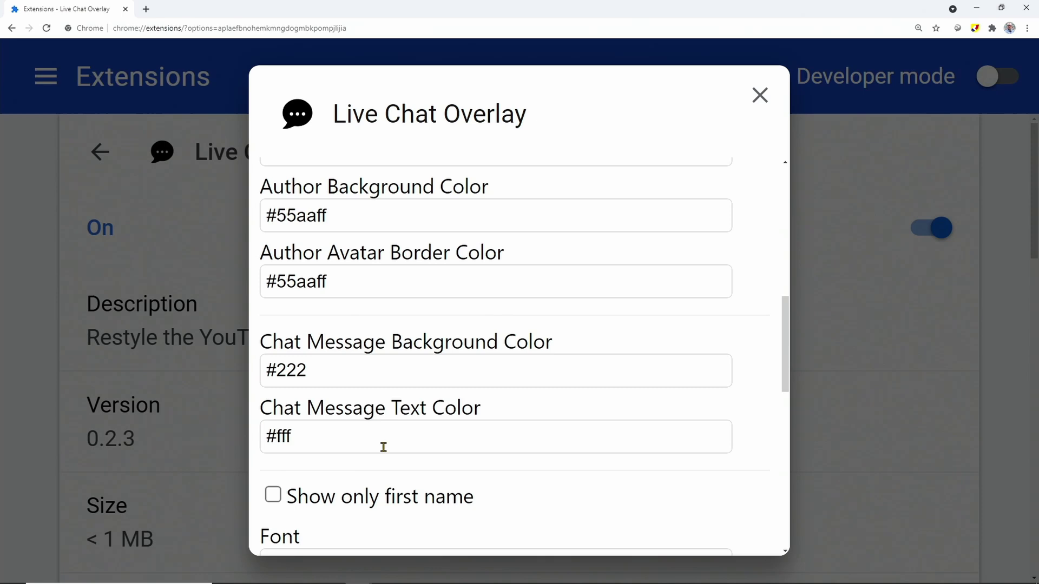
- Set the author background and avatar border colours to #ffa500 and close the options
{"action": "double_click", "coordinate": [290, 281]}
{"action": "type", "text": "fff"}
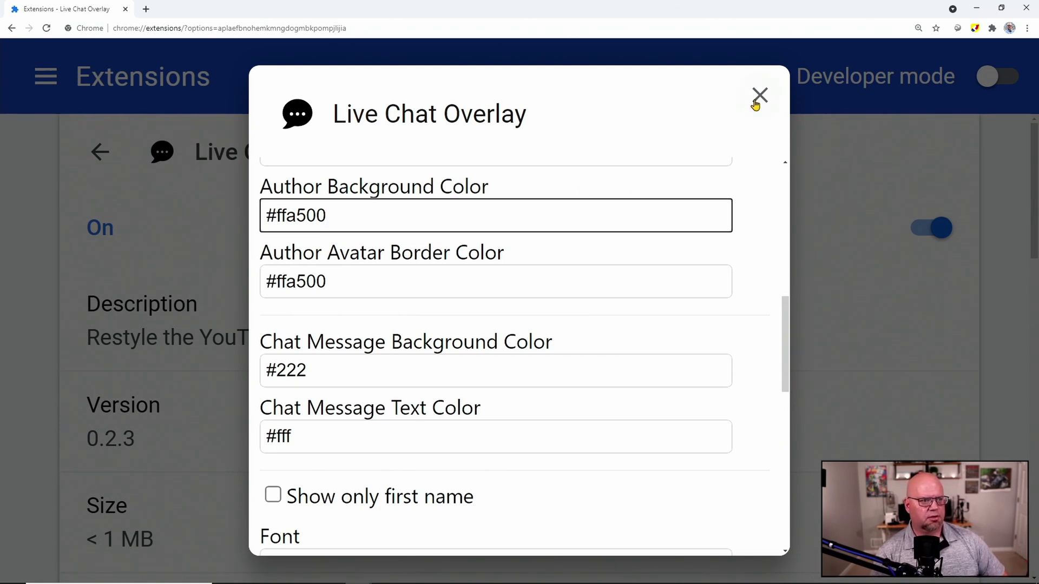
{"action": "scroll", "coordinate": [666, 341], "scroll_direction": "down", "scroll_amount": 4}
{"action": "scroll", "coordinate": [656, 387], "scroll_direction": "down", "scroll_amount": 4}
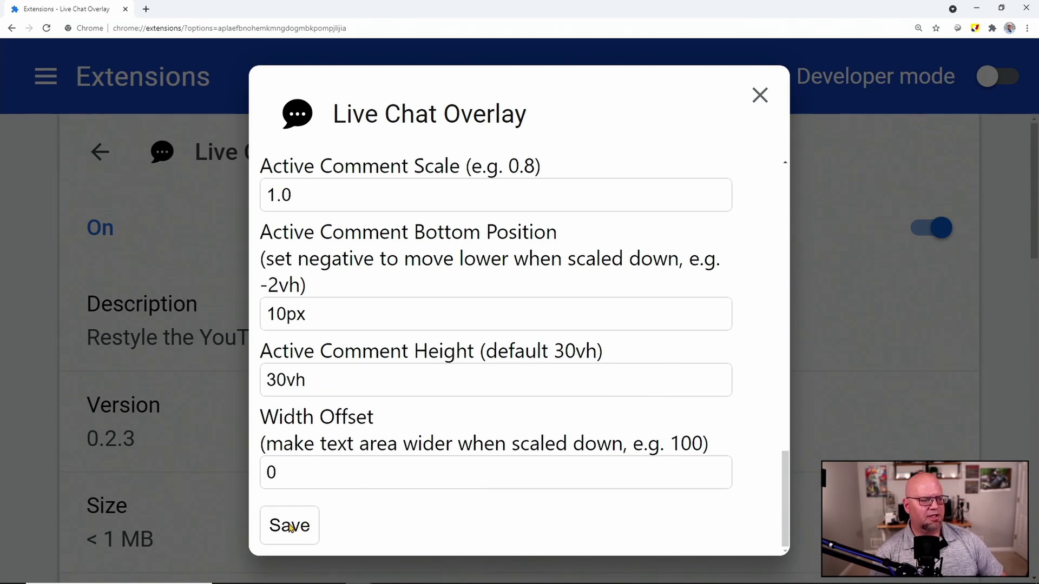
{"action": "left_click", "coordinate": [760, 96]}
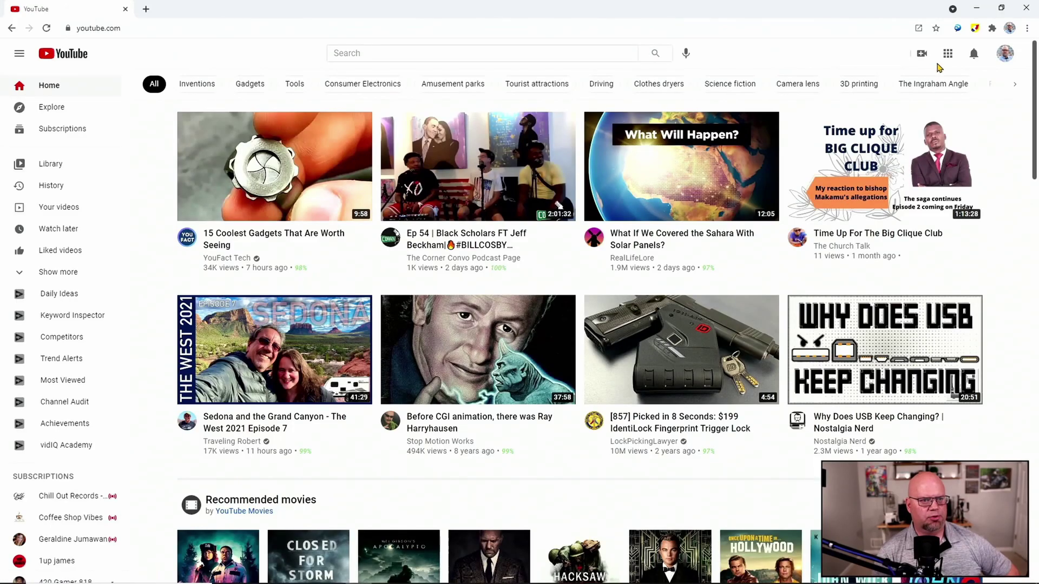
- Restore the chat, pop it out again, and centre the popout window on screen
{"action": "left_click", "coordinate": [921, 53]}
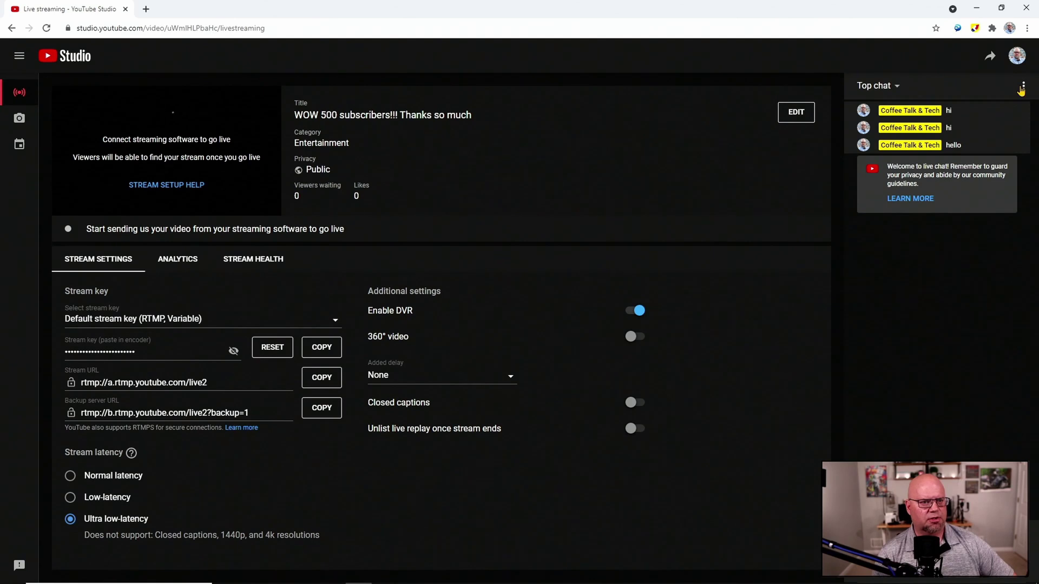
{"action": "left_click", "coordinate": [1023, 87]}
{"action": "left_click", "coordinate": [985, 134]}
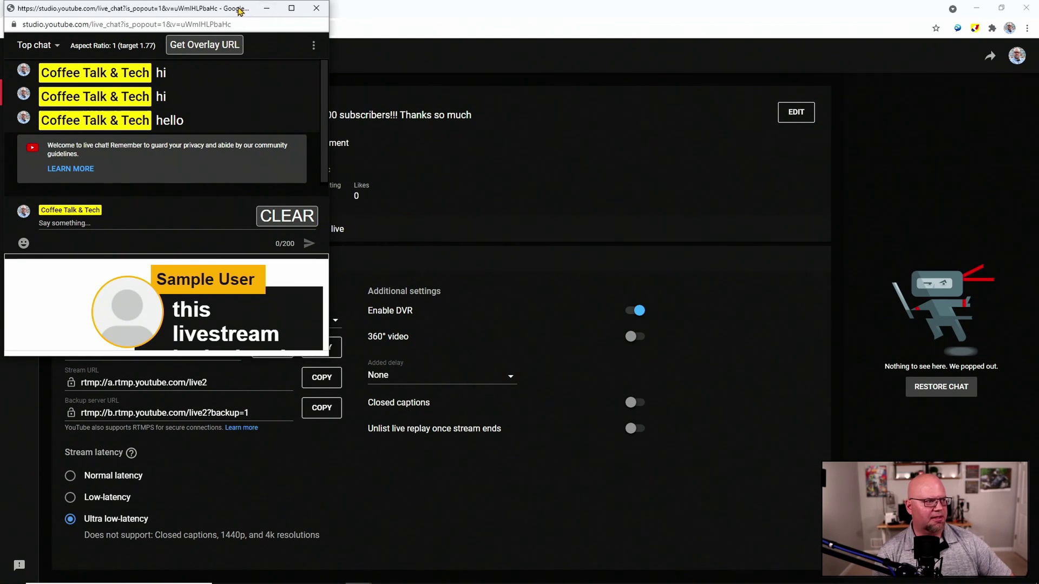
{"action": "left_click_drag", "start_coordinate": [240, 10], "coordinate": [622, 75]}
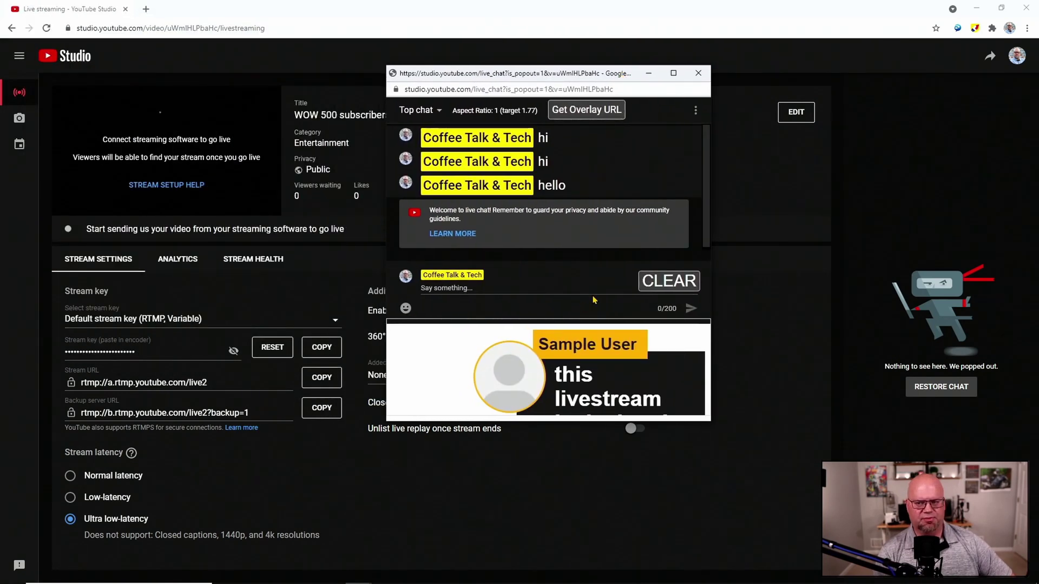